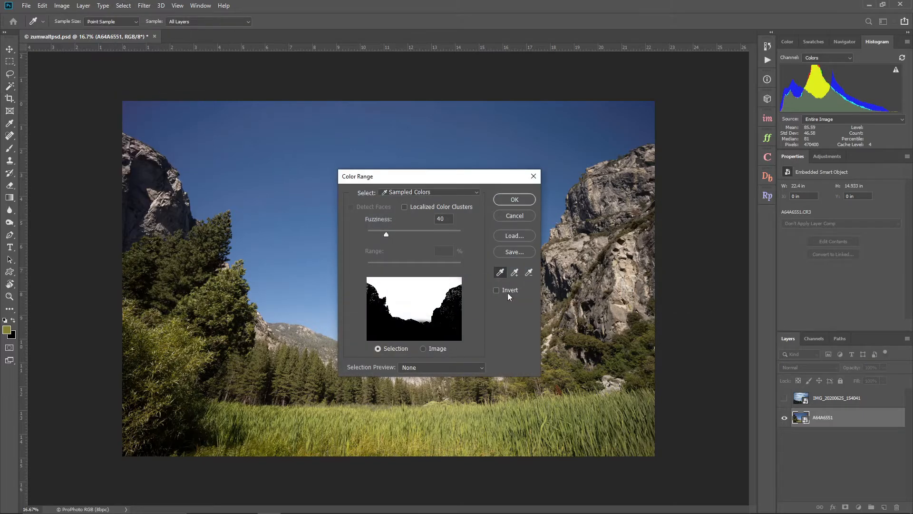
# - Sample the blue sky with Color Range, add its dark upper corner and pale horizon tones, and confirm the selection
pyautogui.click(230, 355)
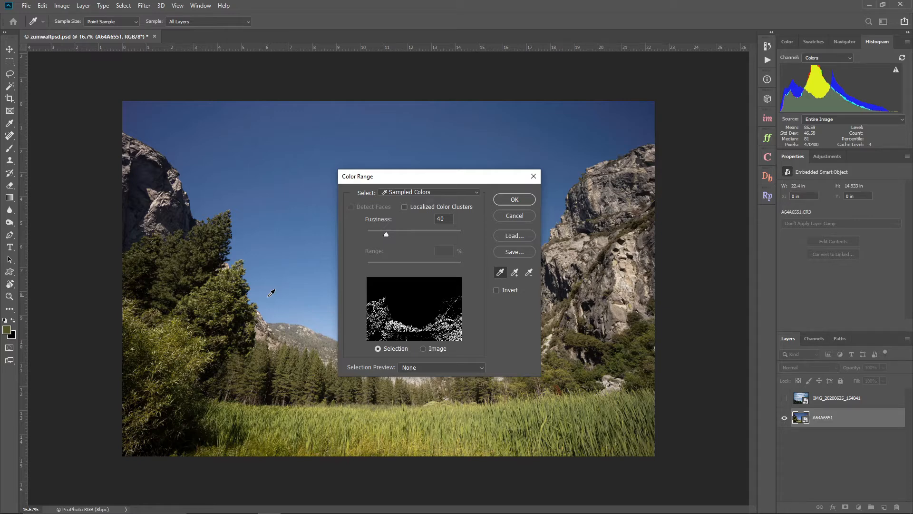
pyautogui.click(251, 149)
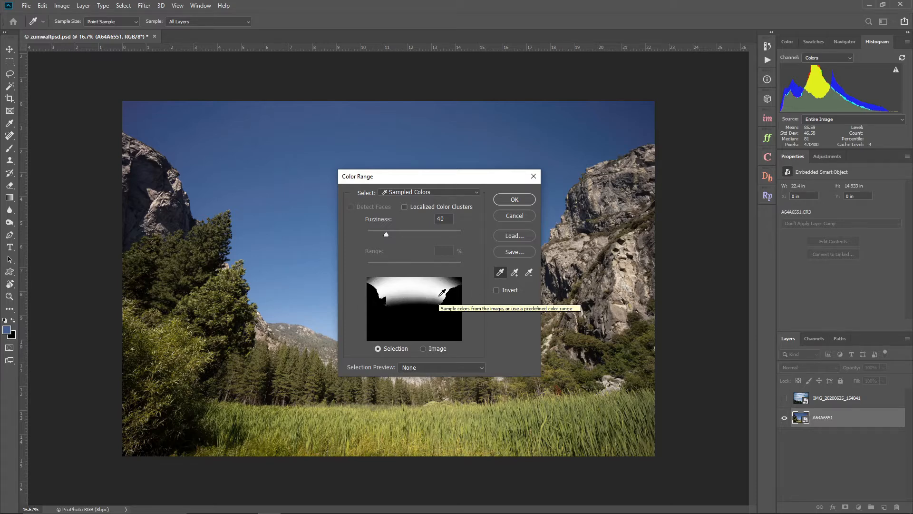
pyautogui.click(515, 274)
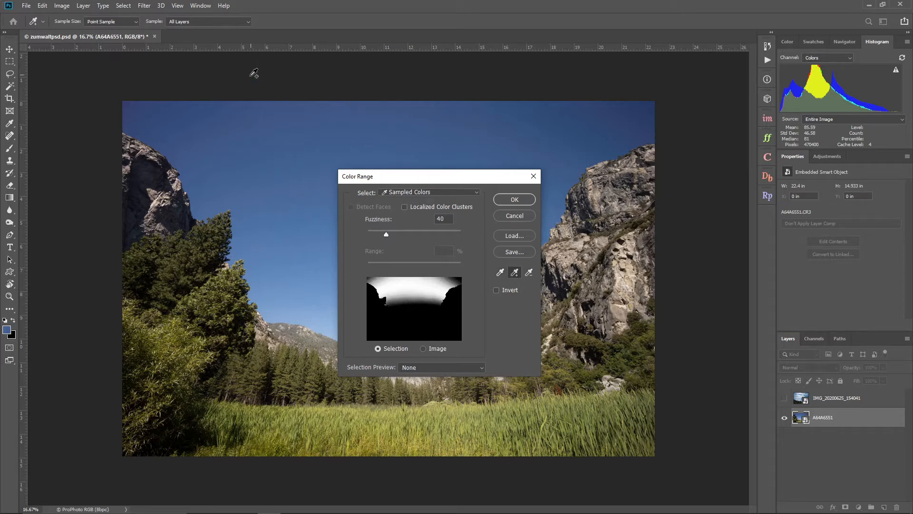
pyautogui.click(132, 108)
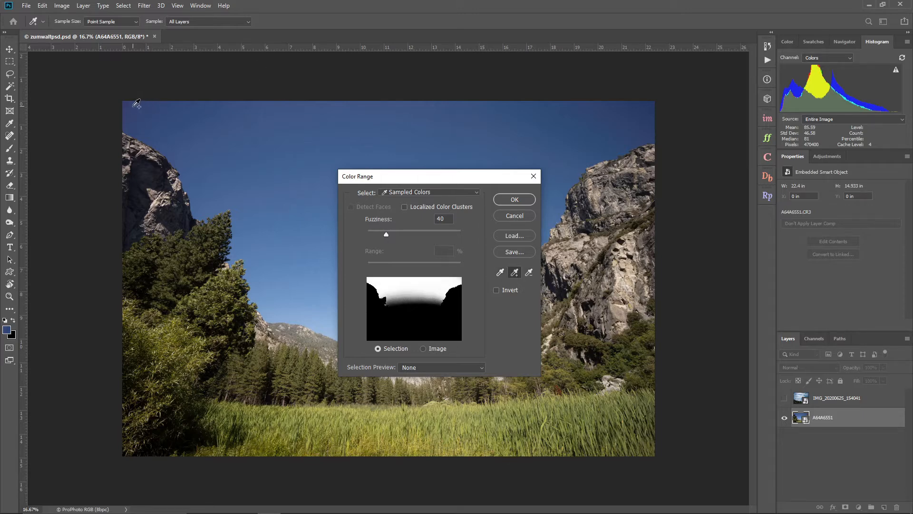
pyautogui.click(306, 310)
pyautogui.click(324, 322)
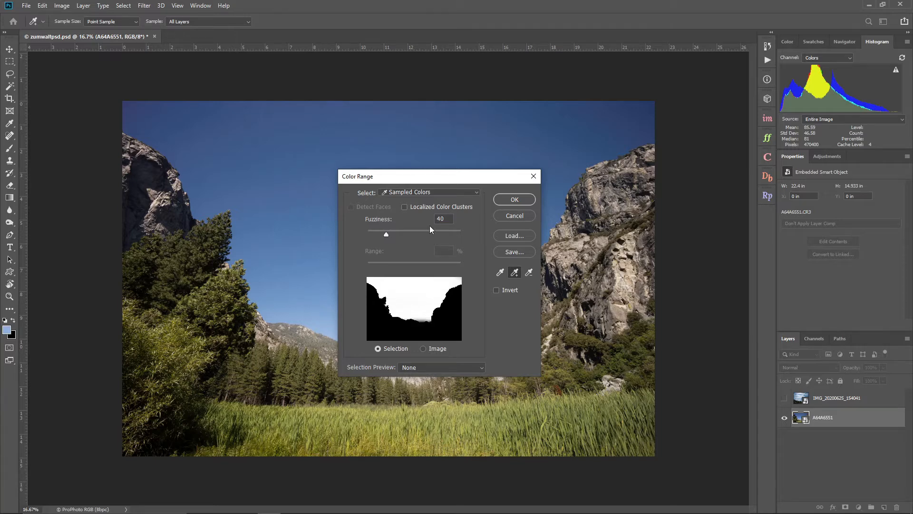
pyautogui.moveTo(438, 178); pyautogui.dragTo(612, 269)
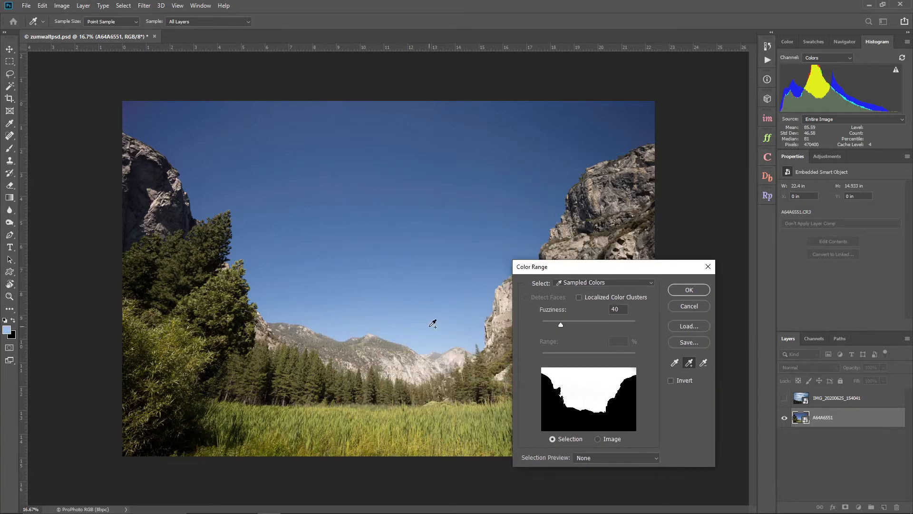
pyautogui.moveTo(386, 284)
pyautogui.mouseDown()
pyautogui.moveTo(315, 260)
pyautogui.moveTo(244, 200)
pyautogui.moveTo(203, 189)
pyautogui.moveTo(185, 168)
pyautogui.mouseUp()
pyautogui.scroll(10, 226, 223)
pyautogui.scroll(1, 152, 202)
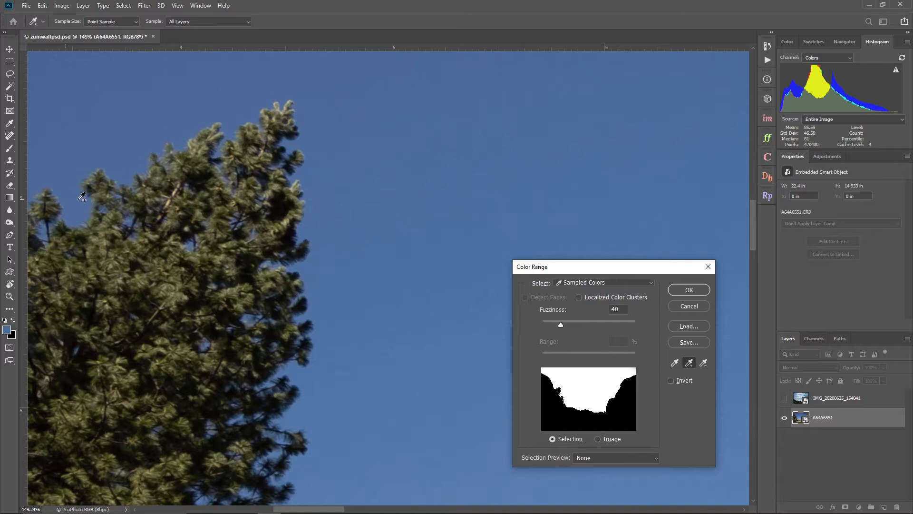
pyautogui.click(688, 289)
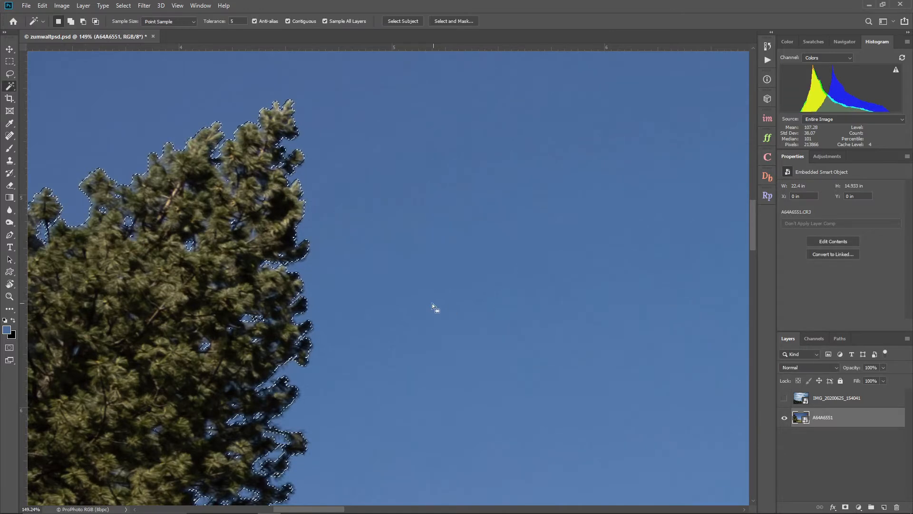
# - Examine the sky selection's edges along the trees, both cliffs and the distant mountain ridge
pyautogui.moveTo(142, 275); pyautogui.dragTo(472, 266)
pyautogui.scroll(-12, 445, 254)
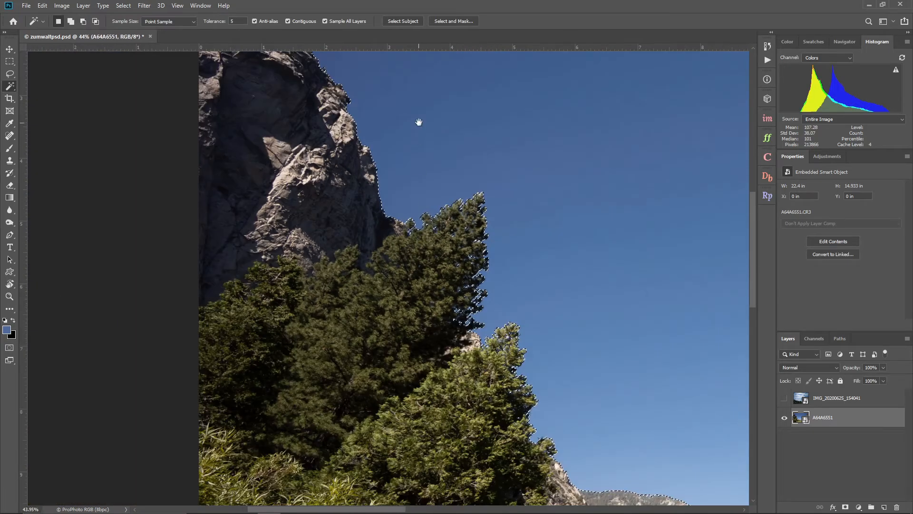
pyautogui.moveTo(418, 122); pyautogui.dragTo(410, 341)
pyautogui.scroll(6, 242, 259)
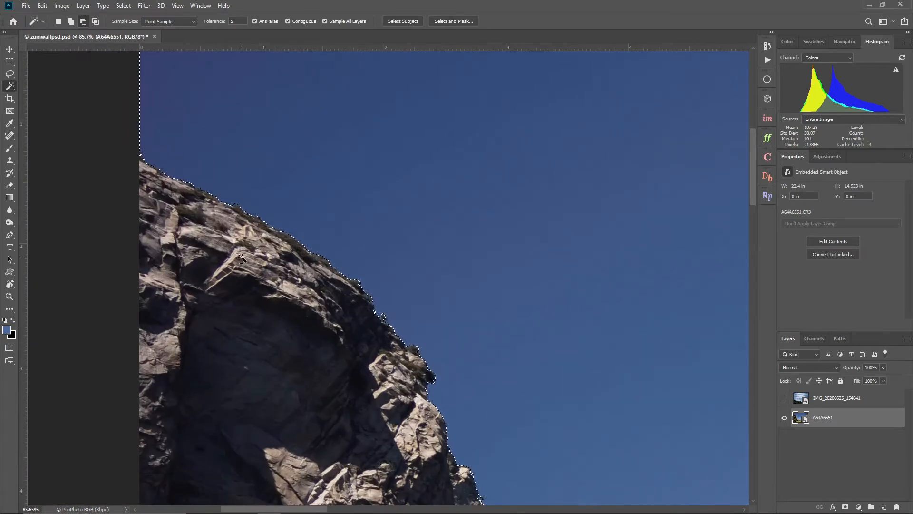
pyautogui.scroll(-6, 243, 260)
pyautogui.moveTo(618, 380); pyautogui.dragTo(352, 110)
pyautogui.scroll(-3, 375, 253)
pyautogui.scroll(8, 359, 249)
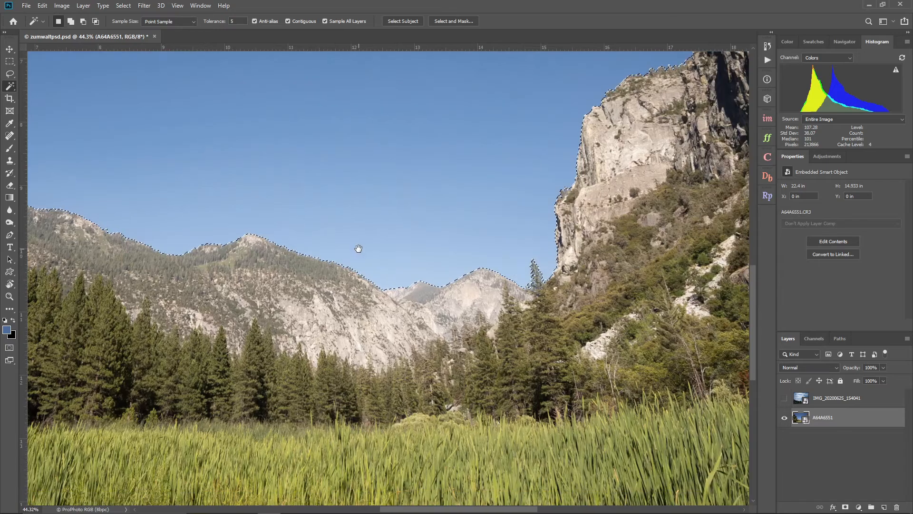
pyautogui.scroll(-13, 456, 259)
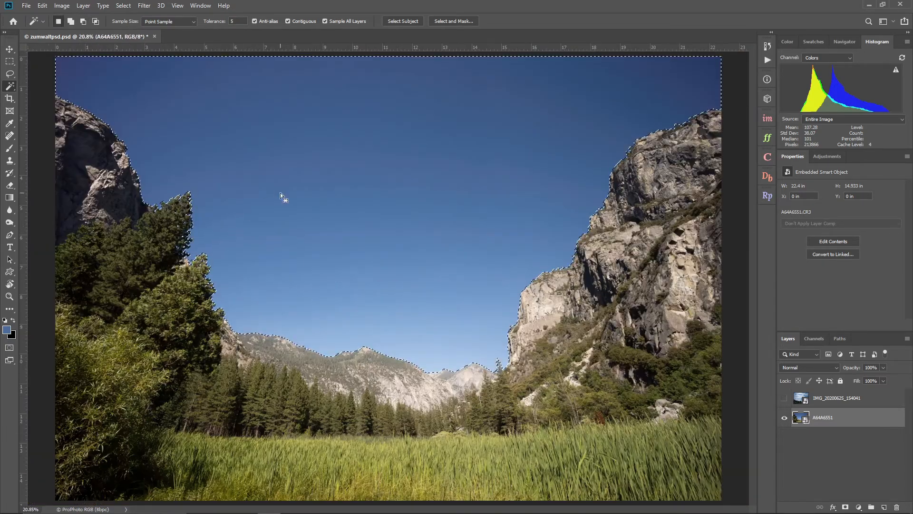
pyautogui.scroll(-4, 220, 252)
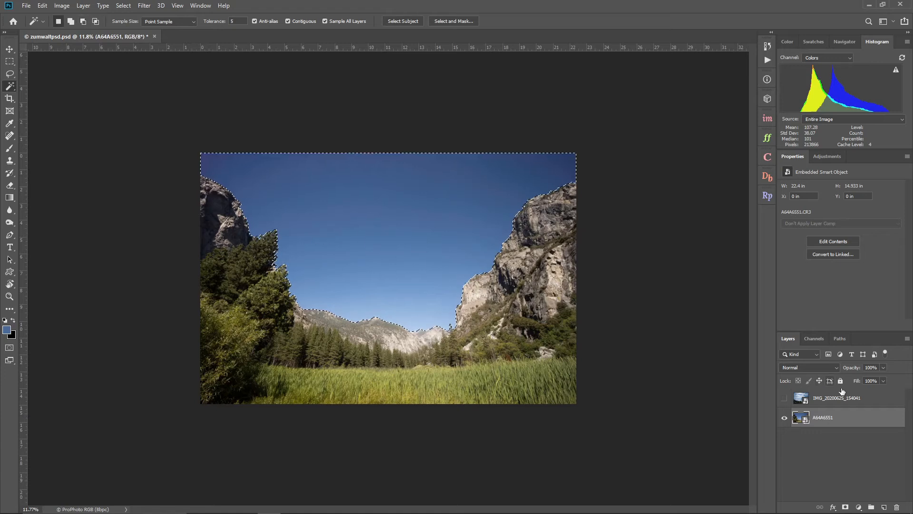
# - Add a layer mask from the sky selection to the IMG_20200625_154041 layer and make that layer visible
pyautogui.click(834, 404)
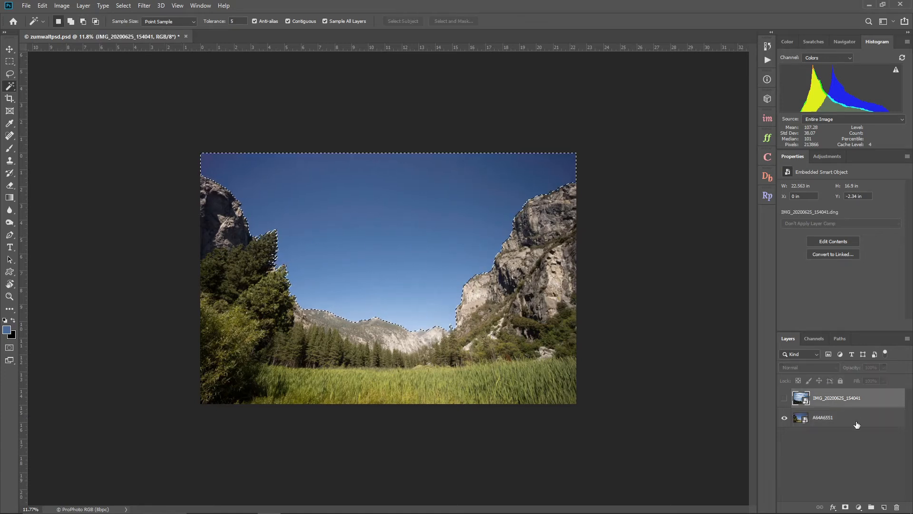
pyautogui.click(845, 507)
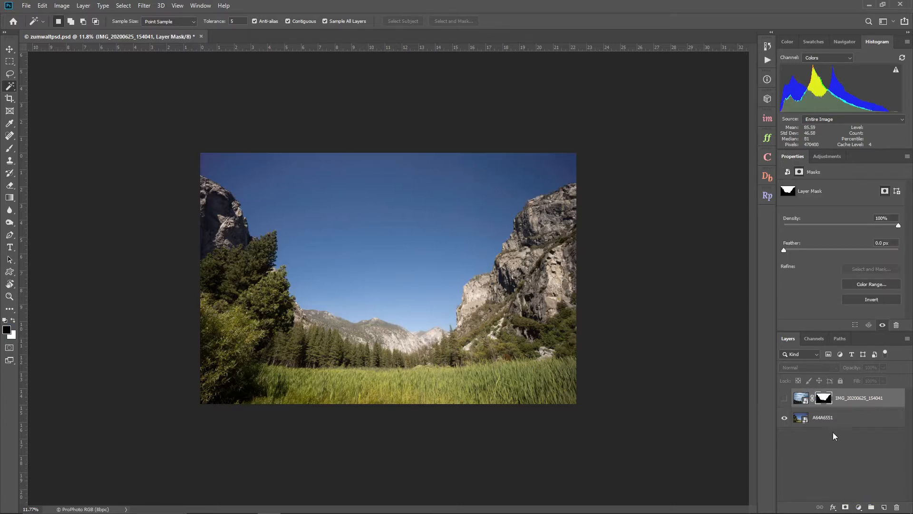
pyautogui.click(784, 398)
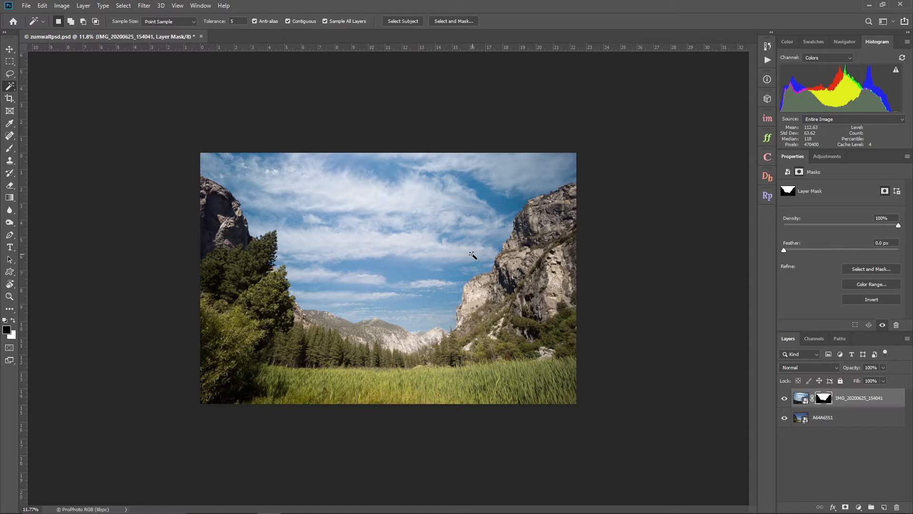
# - Display the cloud layer's mask on its own and paint its stray specks in the left cliff black with a hard brush at 100% flow
pyautogui.keyDown('alt'); pyautogui.click(826, 402); pyautogui.keyUp('alt')
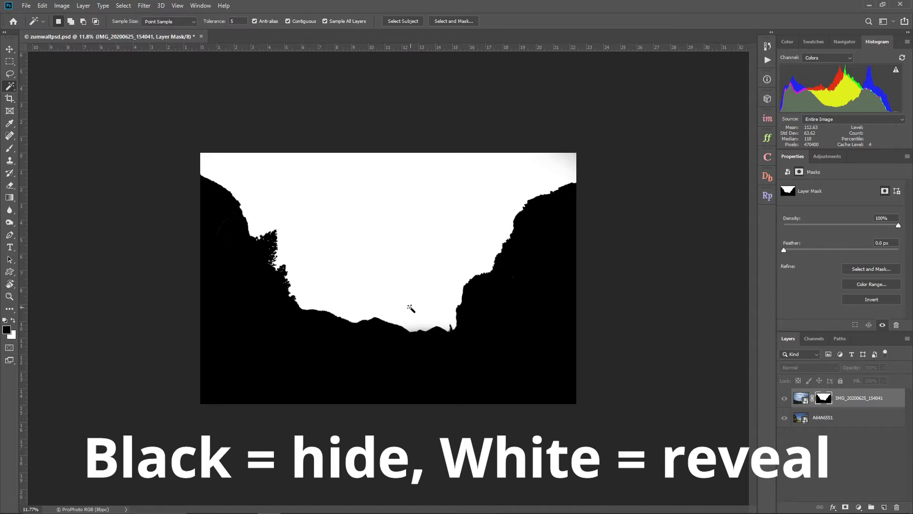
pyautogui.scroll(5, 292, 292)
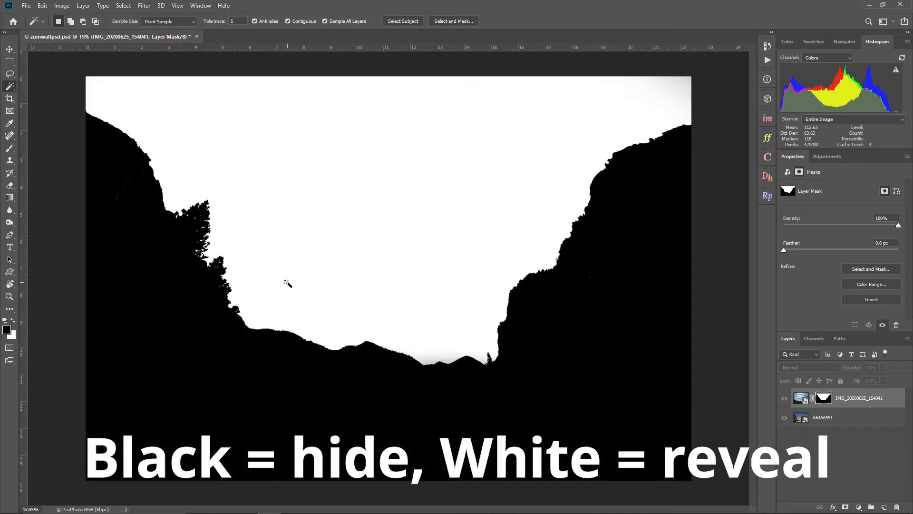
pyautogui.scroll(4, 288, 325)
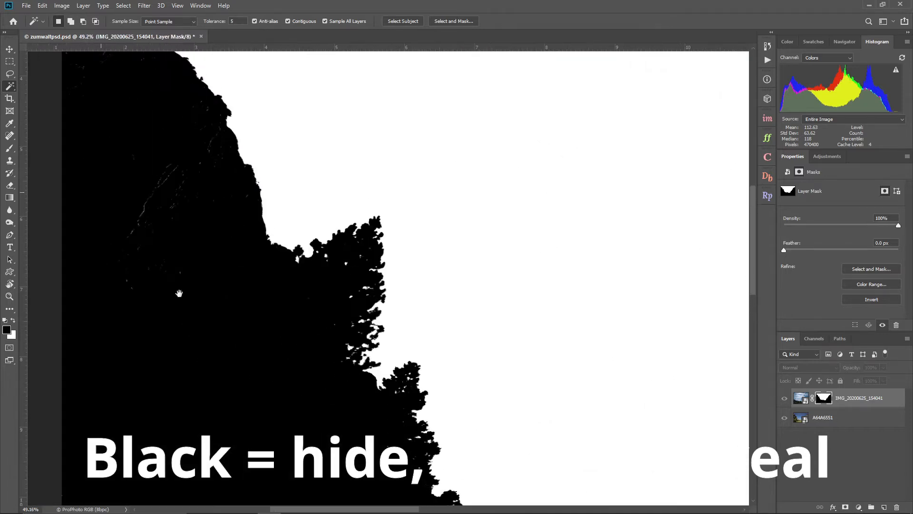
pyautogui.moveTo(122, 166); pyautogui.dragTo(207, 253)
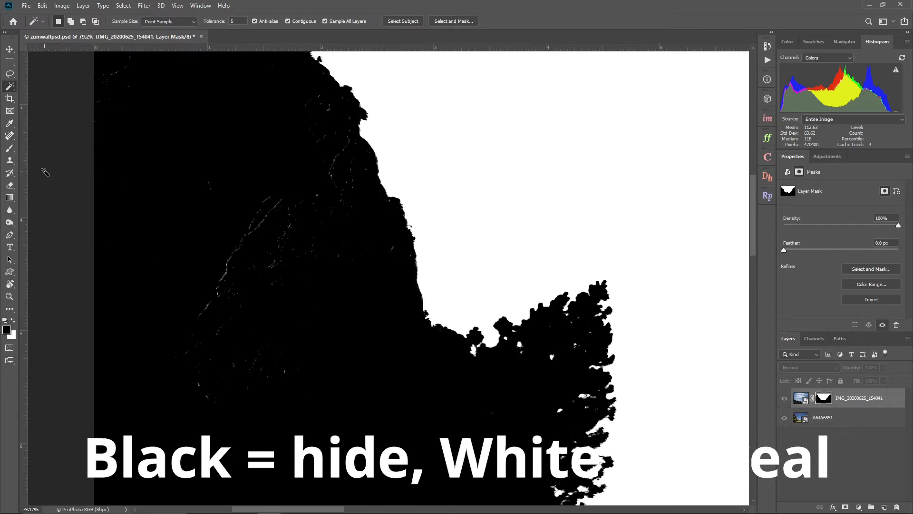
pyautogui.click(10, 152)
pyautogui.moveTo(219, 185)
pyautogui.mouseDown()
pyautogui.moveTo(241, 192)
pyautogui.moveTo(231, 133)
pyautogui.moveTo(225, 250)
pyautogui.mouseUp()
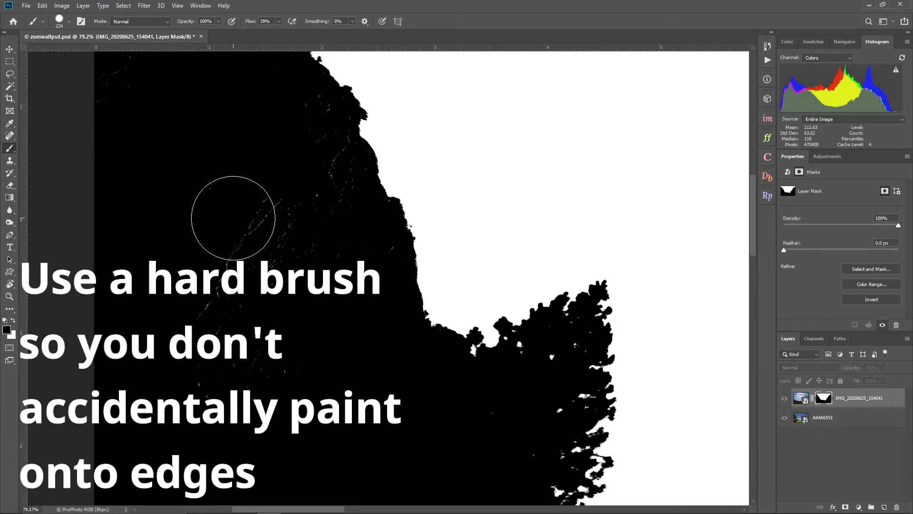
pyautogui.moveTo(230, 214); pyautogui.dragTo(233, 247)
pyautogui.moveTo(249, 25); pyautogui.dragTo(355, 26)
pyautogui.moveTo(258, 224)
pyautogui.mouseDown()
pyautogui.moveTo(199, 383)
pyautogui.moveTo(286, 268)
pyautogui.mouseUp()
pyautogui.moveTo(188, 188); pyautogui.dragTo(206, 235)
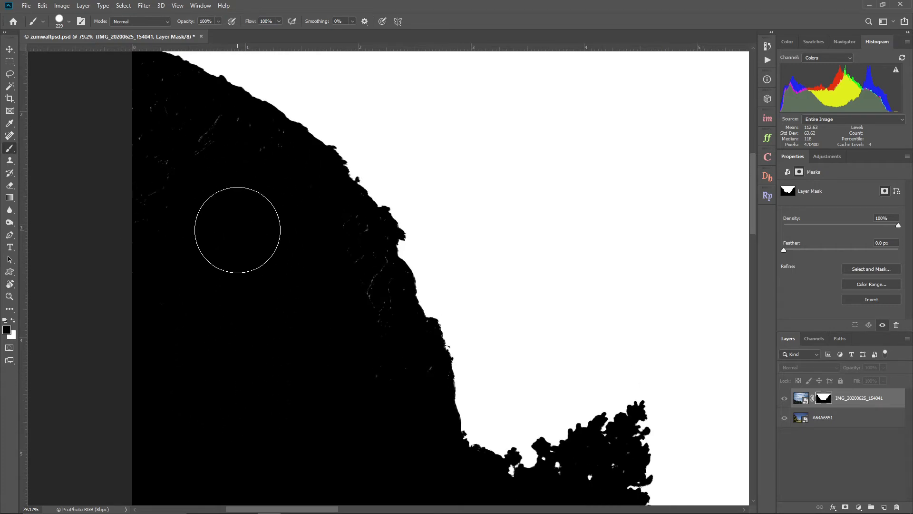
# - Paint black over the remaining specks near the left cliff's upper edge, adjusting the brush size to avoid the outline
pyautogui.moveTo(137, 137); pyautogui.dragTo(153, 219)
pyautogui.keyDown('alt'); pyautogui.rightClick(153, 167); pyautogui.keyUp('alt')
pyautogui.moveTo(153, 166)
pyautogui.mouseDown()
pyautogui.moveTo(300, 249)
pyautogui.moveTo(367, 336)
pyautogui.moveTo(337, 246)
pyautogui.mouseUp()
pyautogui.keyDown('alt'); pyautogui.rightClick(382, 337); pyautogui.keyUp('alt')
pyautogui.keyDown('alt'); pyautogui.rightClick(375, 326); pyautogui.keyUp('alt')
# - Paint black over the stray specks in the mask's foreground area below and beside the left trees
pyautogui.moveTo(391, 398); pyautogui.dragTo(259, 123)
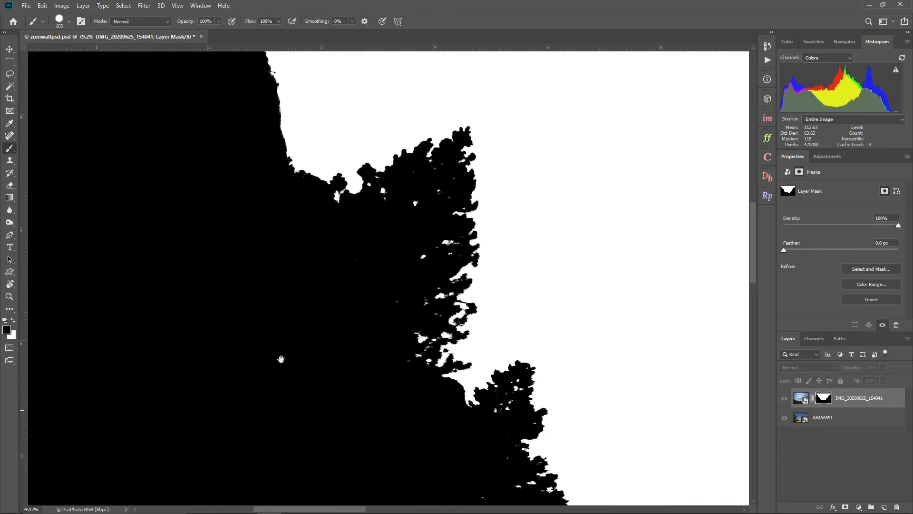
pyautogui.moveTo(394, 387); pyautogui.dragTo(380, 386)
pyautogui.moveTo(411, 434); pyautogui.dragTo(343, 322)
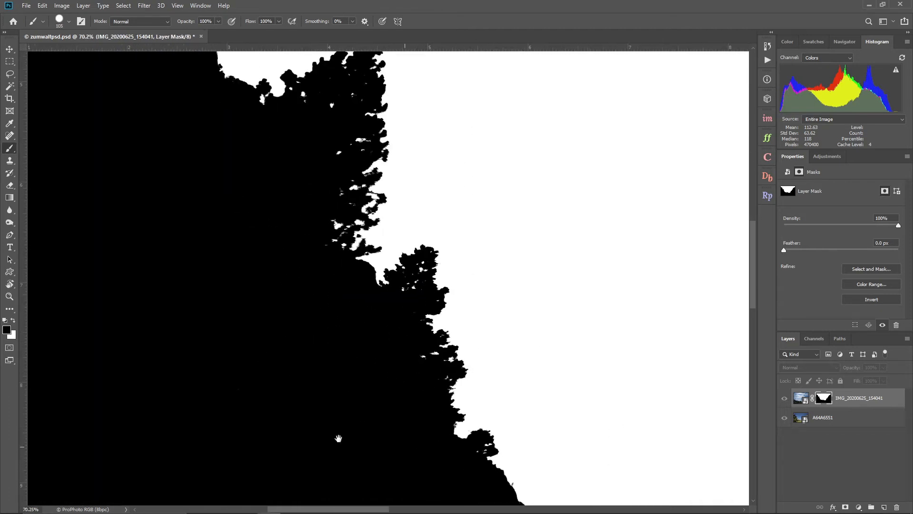
pyautogui.moveTo(338, 436); pyautogui.dragTo(227, 286)
pyautogui.moveTo(373, 401); pyautogui.dragTo(295, 393)
# - Paint the right cliff's stray mask specks black with a larger brush and return to the normal image view
pyautogui.moveTo(599, 343); pyautogui.dragTo(417, 399)
pyautogui.moveTo(528, 285); pyautogui.dragTo(375, 408)
pyautogui.keyDown('alt'); pyautogui.rightClick(369, 173); pyautogui.keyUp('alt')
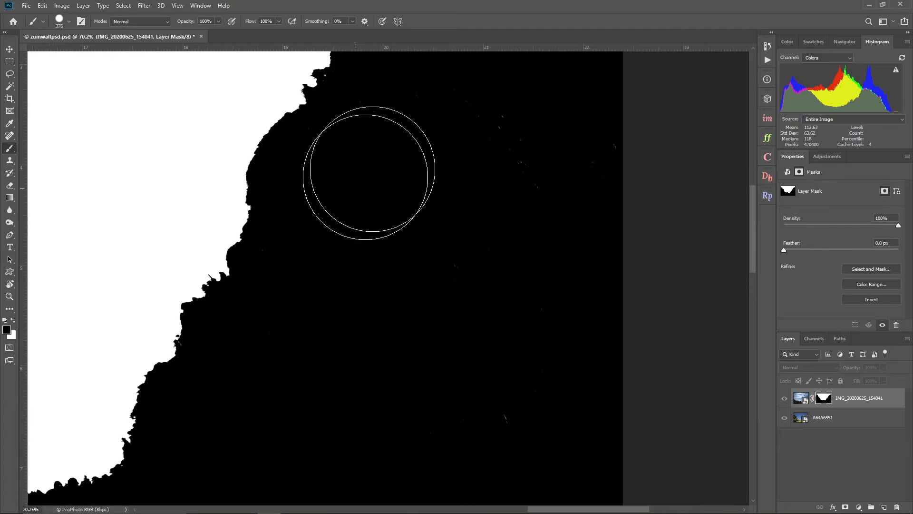
pyautogui.moveTo(515, 283)
pyautogui.mouseDown()
pyautogui.moveTo(447, 433)
pyautogui.moveTo(453, 304)
pyautogui.mouseUp()
pyautogui.moveTo(478, 442); pyautogui.dragTo(415, 309)
pyautogui.scroll(-5, 142, 339)
pyautogui.moveTo(102, 393); pyautogui.dragTo(273, 333)
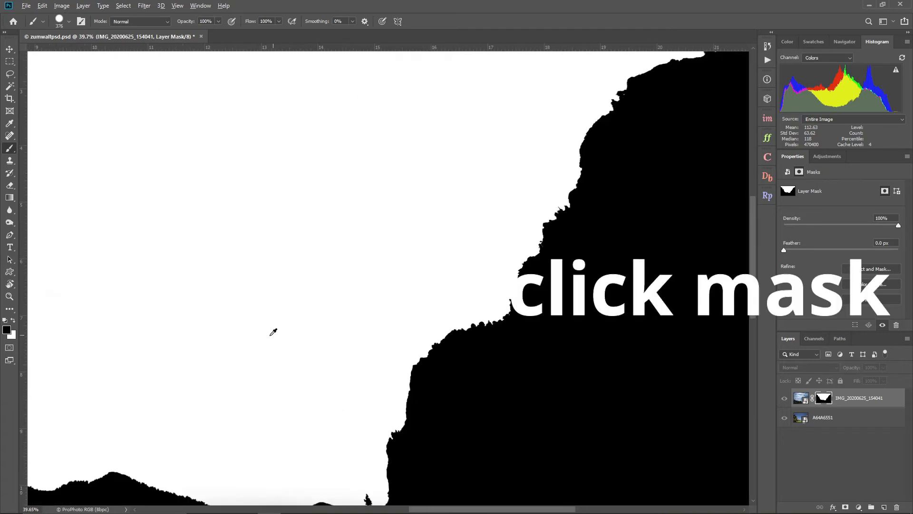
pyautogui.scroll(-5, 272, 332)
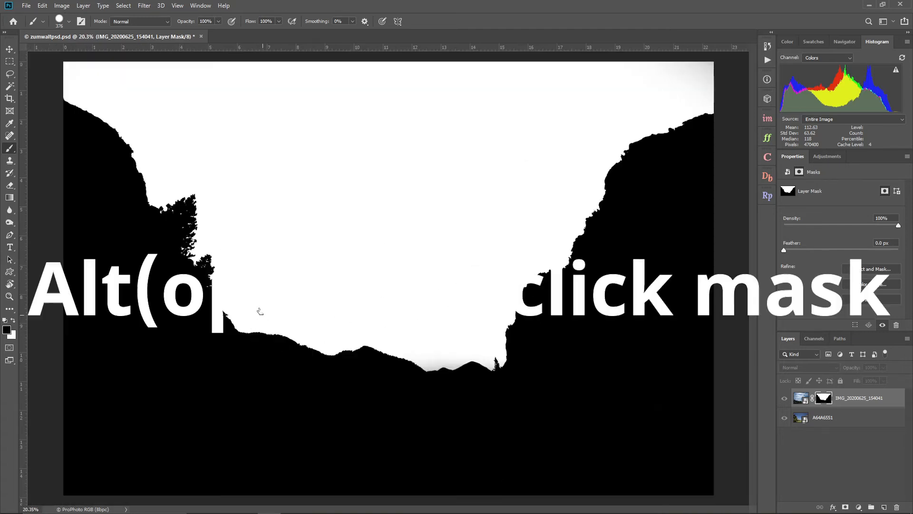
pyautogui.keyDown('alt'); pyautogui.click(827, 399); pyautogui.keyUp('alt')
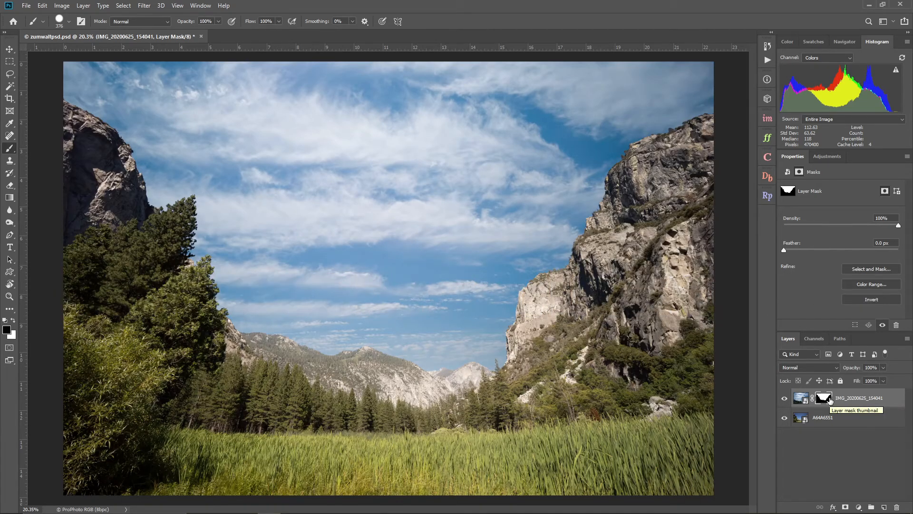
# - Try painting white on the mask over the distant mountain ridge to reveal the cloud layer, and undo the strokes
pyautogui.scroll(5, 377, 346)
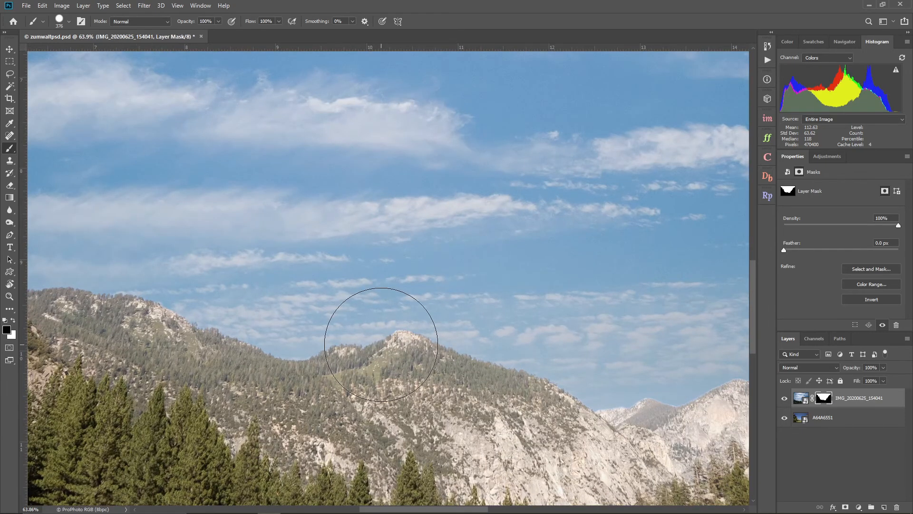
pyautogui.keyDown('alt'); pyautogui.click(827, 401); pyautogui.keyUp('alt')
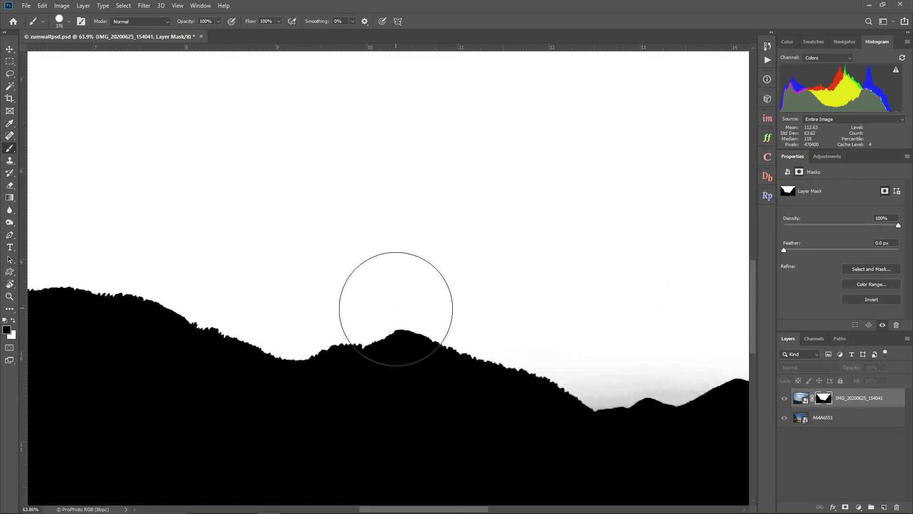
pyautogui.press('x')
pyautogui.moveTo(401, 315)
pyautogui.mouseDown()
pyautogui.moveTo(378, 315)
pyautogui.moveTo(422, 312)
pyautogui.moveTo(383, 329)
pyautogui.moveTo(198, 308)
pyautogui.mouseUp()
pyautogui.keyDown('alt'); pyautogui.click(829, 399); pyautogui.keyUp('alt')
pyautogui.moveTo(452, 322)
pyautogui.mouseDown()
pyautogui.moveTo(558, 328)
pyautogui.moveTo(340, 326)
pyautogui.moveTo(561, 340)
pyautogui.moveTo(540, 337)
pyautogui.mouseUp()
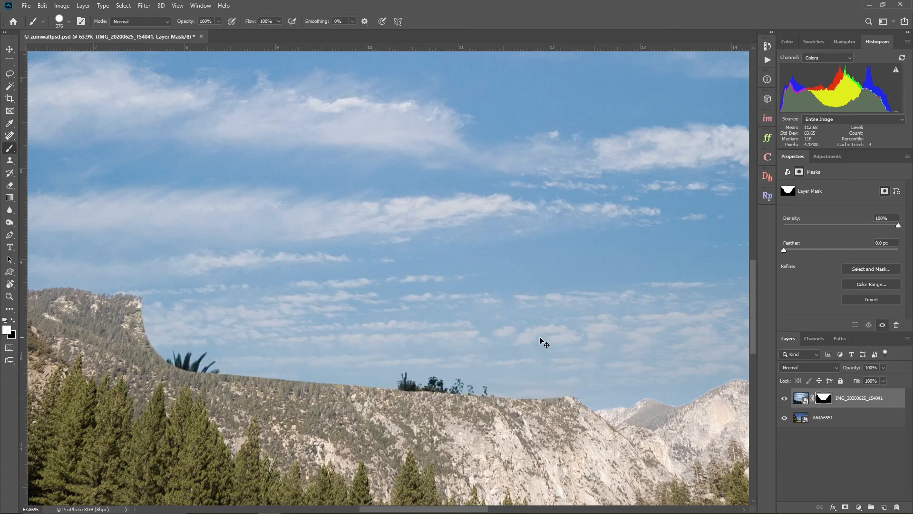
pyautogui.hotkey('ctrl', 'z')
pyautogui.hotkey('ctrl', 'z')
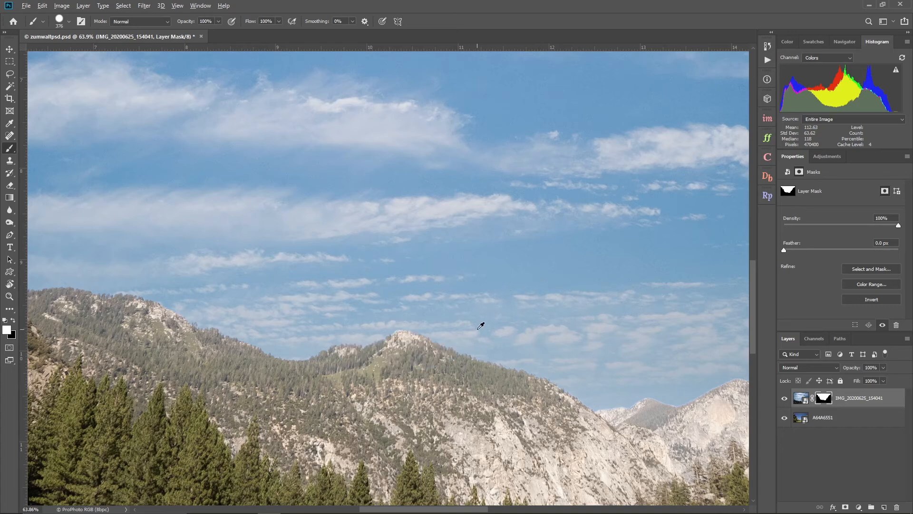
# - Compare the whole picture with the cloud layer hidden and shown
pyautogui.scroll(-14, 480, 327)
pyautogui.click(784, 398)
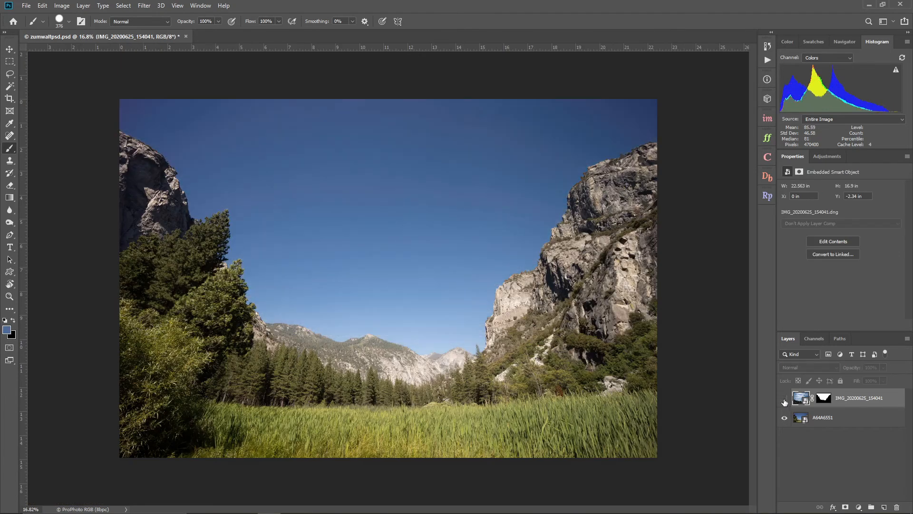
pyautogui.click(784, 400)
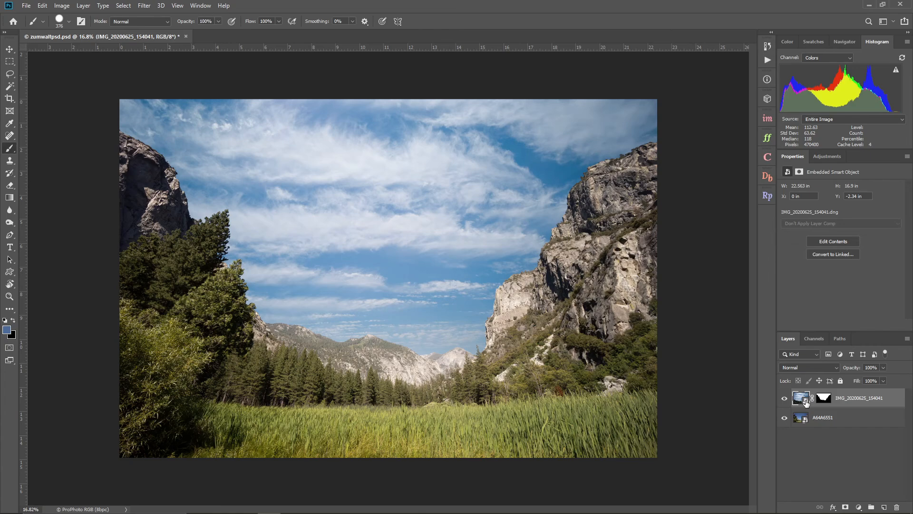
# - Open the cloud layer's smart object in Camera Raw to review its raw settings, and confirm the dialog
pyautogui.doubleClick(805, 402)
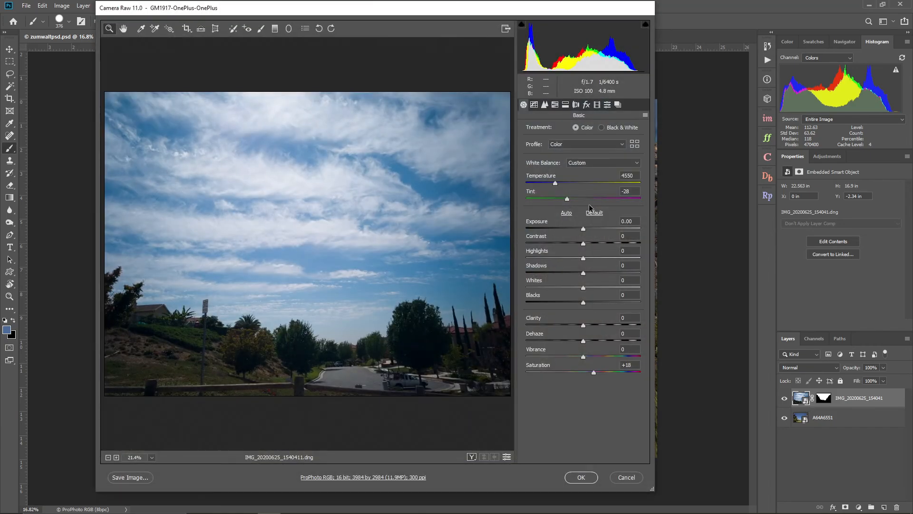
pyautogui.click(584, 478)
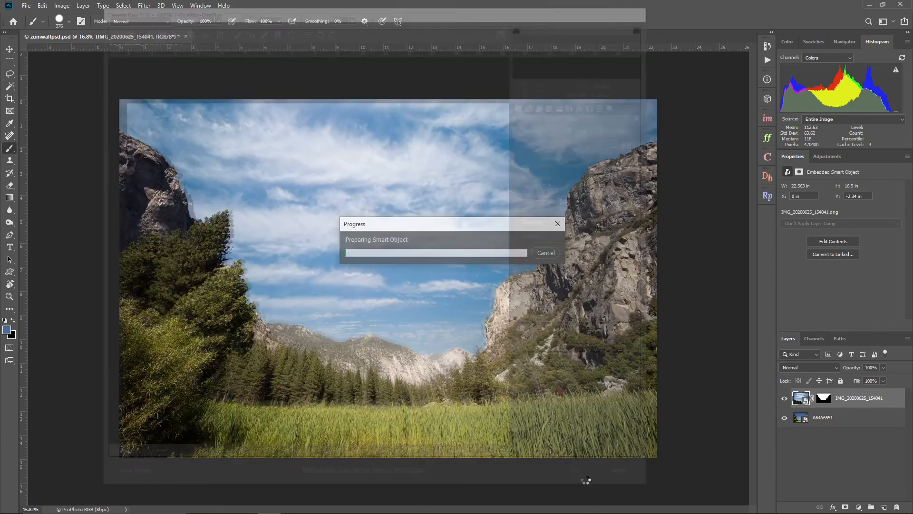